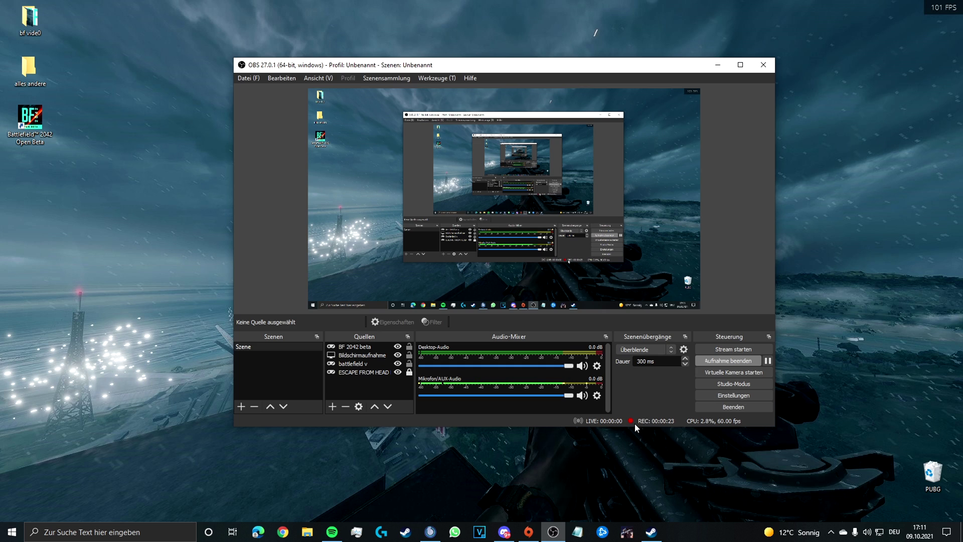
Search for 'exploit' and open Exploit-Schutz's Programmeinstellungen.
{"action": "left_click", "coordinate": [138, 533]}
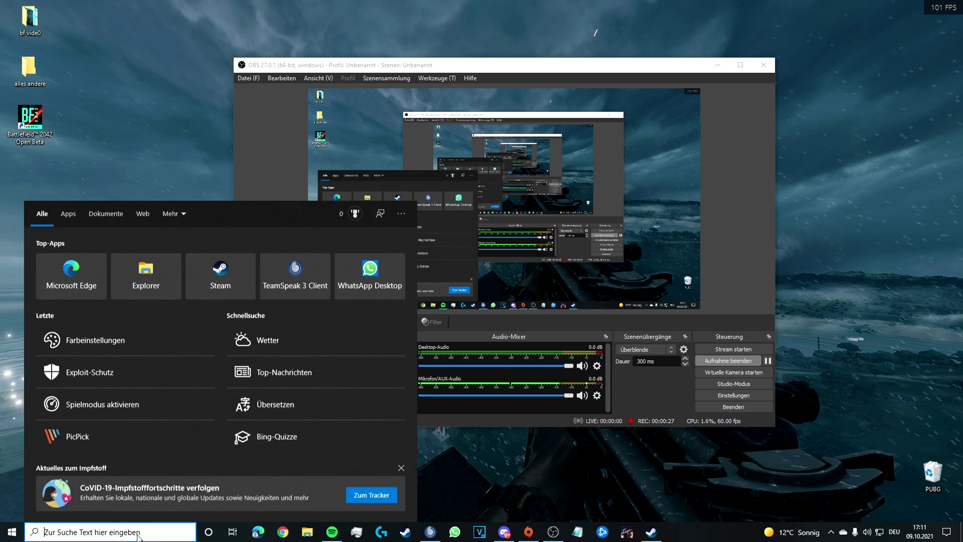
{"action": "type", "text": "explo"}
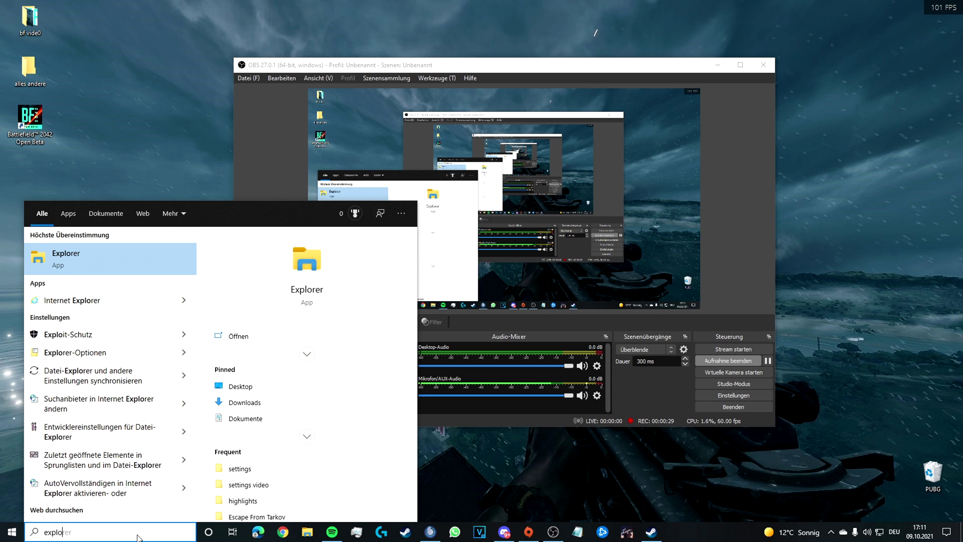
{"action": "type", "text": "i"}
{"action": "key", "text": "Return"}
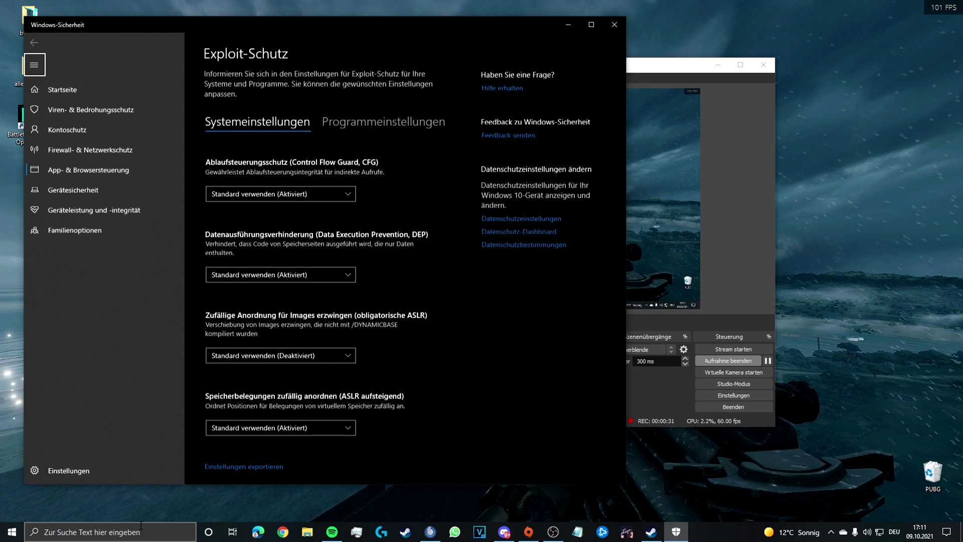
{"action": "left_click", "coordinate": [349, 124]}
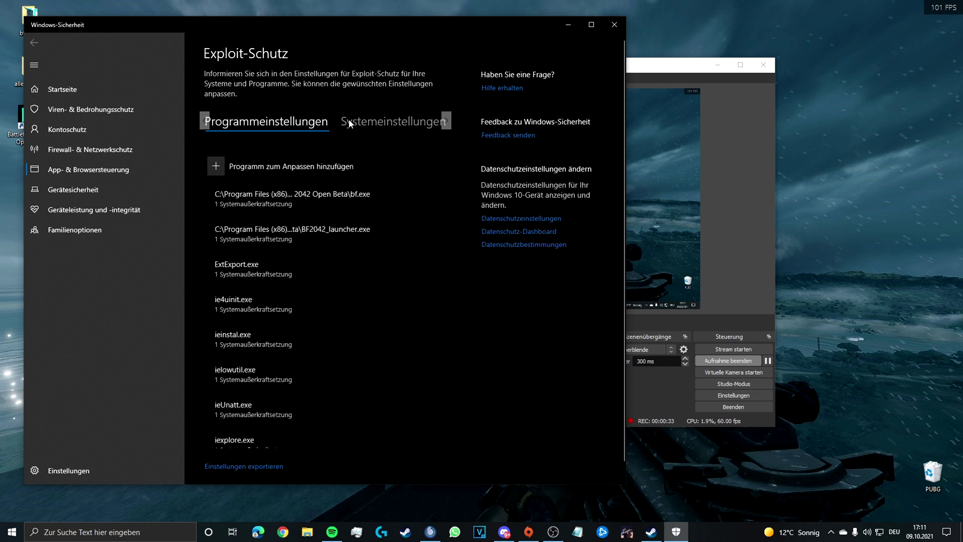
Add a program by exact file path (Genauen Dateipfad auswählen), not by name.
{"action": "left_click", "coordinate": [220, 166]}
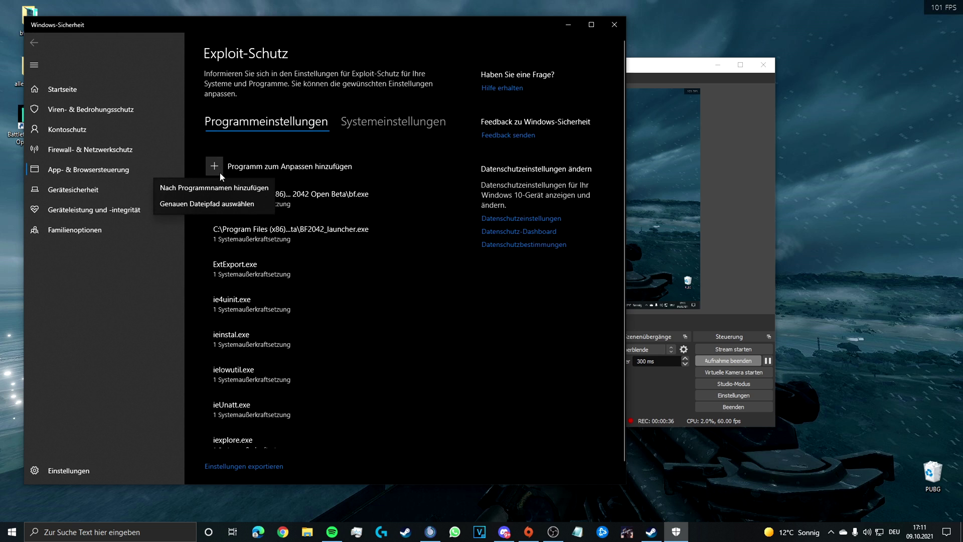
{"action": "left_click", "coordinate": [199, 188]}
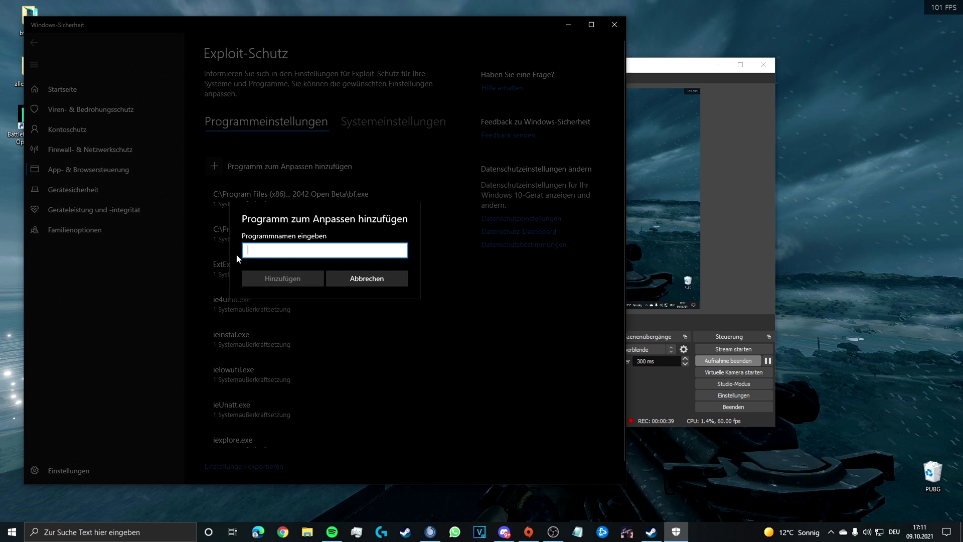
{"action": "left_click", "coordinate": [357, 278]}
{"action": "left_click", "coordinate": [214, 166]}
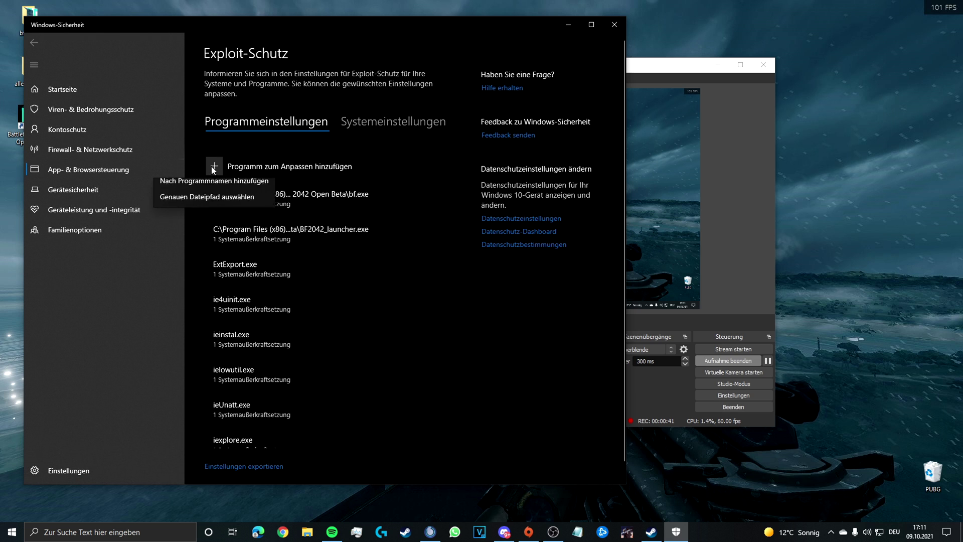
{"action": "left_click", "coordinate": [233, 204]}
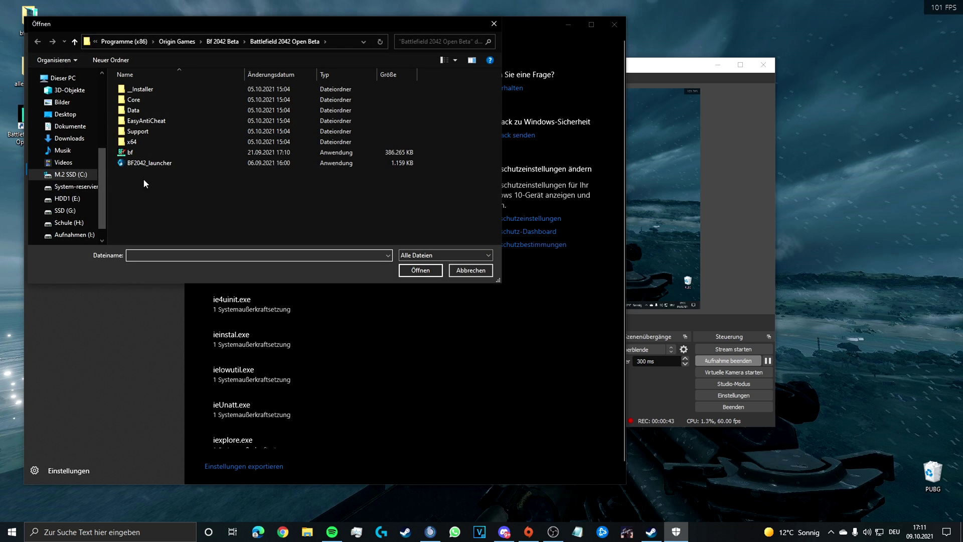
Add bf.exe from the Battlefield 2042 Open Beta folder and close its settings unchanged.
{"action": "left_click_drag", "start_coordinate": [240, 22], "coordinate": [633, 71]}
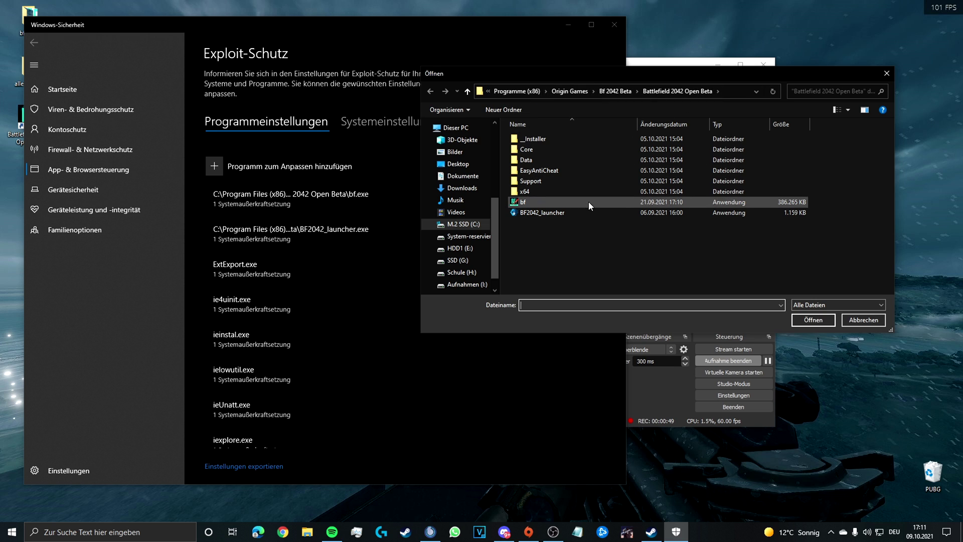
{"action": "left_click", "coordinate": [532, 205]}
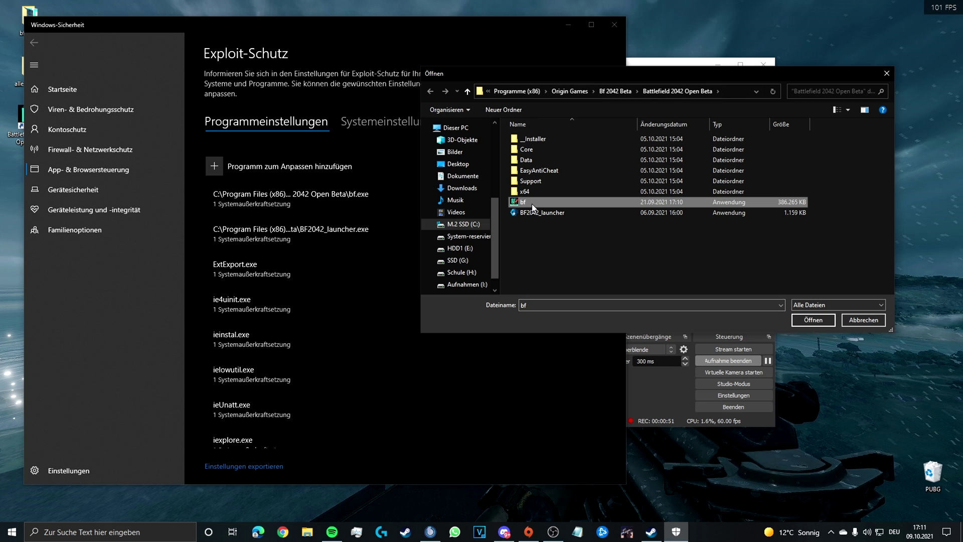
{"action": "left_click", "coordinate": [813, 320]}
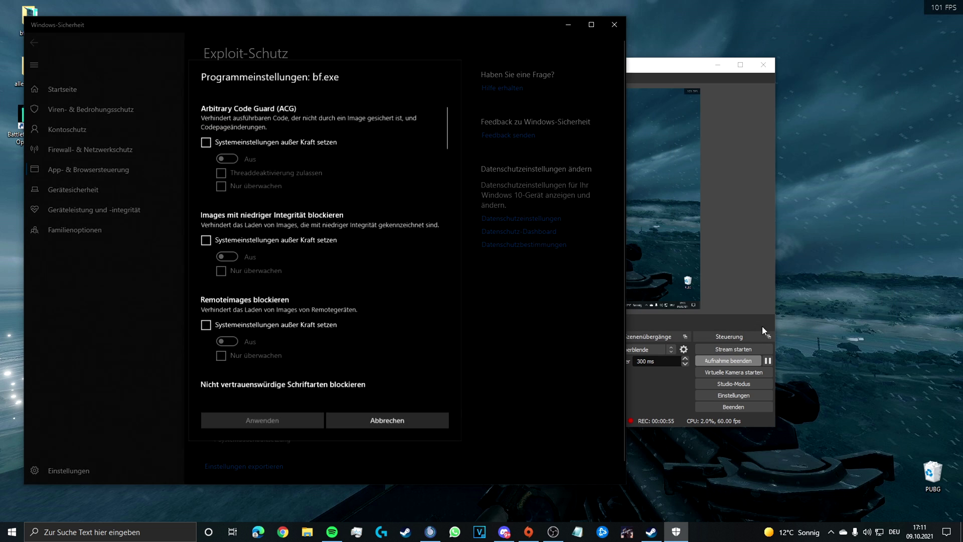
{"action": "scroll", "coordinate": [283, 221], "scroll_direction": "down", "scroll_amount": 1}
{"action": "scroll", "coordinate": [282, 220], "scroll_direction": "down", "scroll_amount": 2}
{"action": "scroll", "coordinate": [283, 220], "scroll_direction": "down", "scroll_amount": 2}
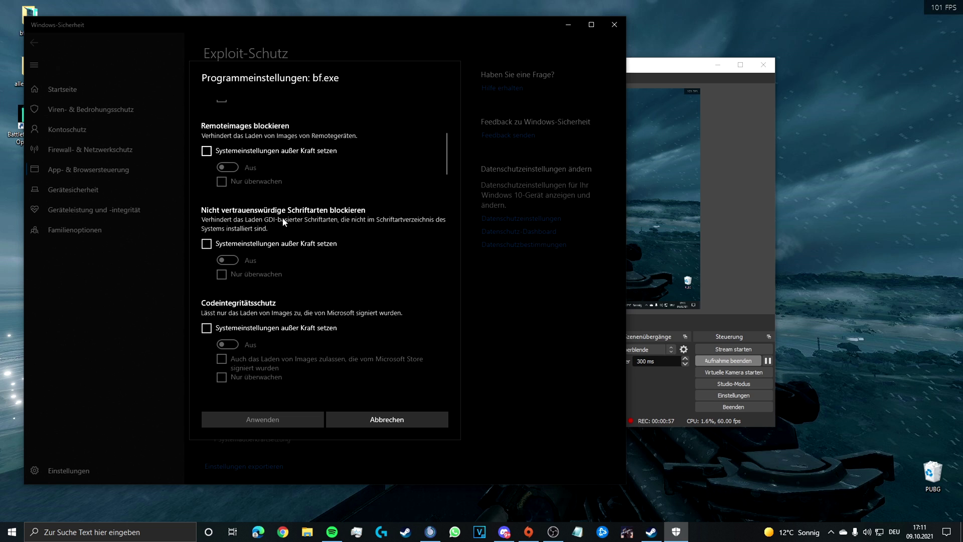
{"action": "scroll", "coordinate": [282, 220], "scroll_direction": "down", "scroll_amount": 2}
{"action": "scroll", "coordinate": [282, 220], "scroll_direction": "down", "scroll_amount": 1}
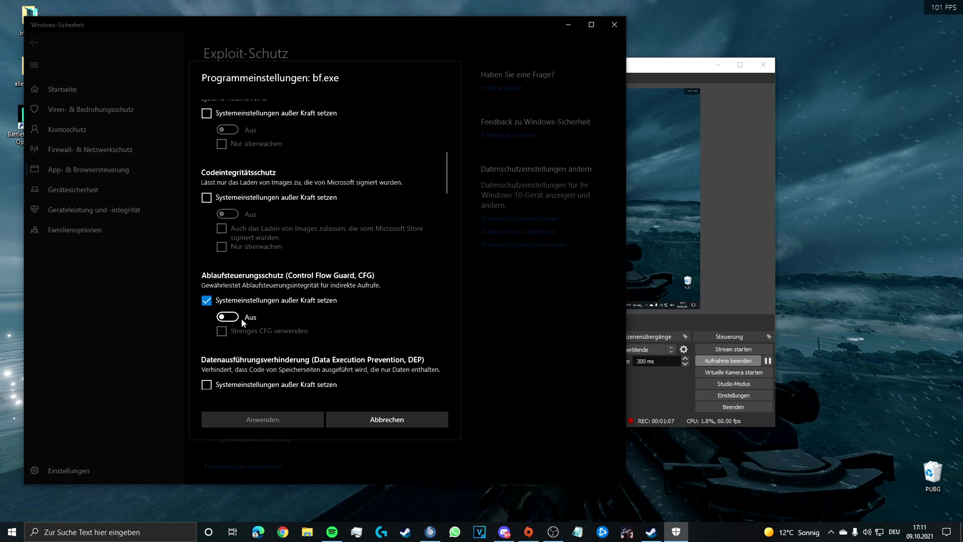
{"action": "left_click", "coordinate": [373, 422]}
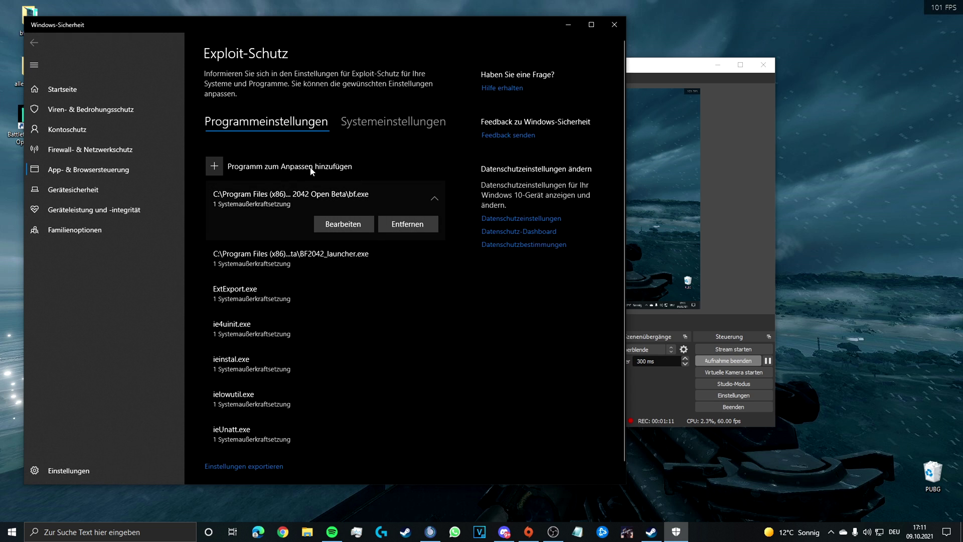
Add BF2042_launcher.exe by file path and override its Control Flow Guard, set to Aus.
{"action": "left_click", "coordinate": [274, 172]}
{"action": "left_click", "coordinate": [252, 210]}
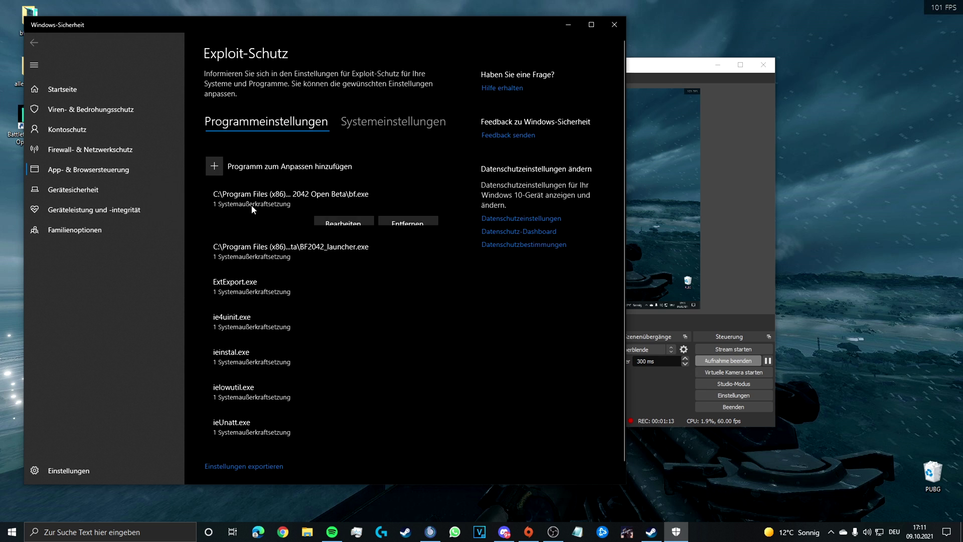
{"action": "left_click", "coordinate": [541, 212]}
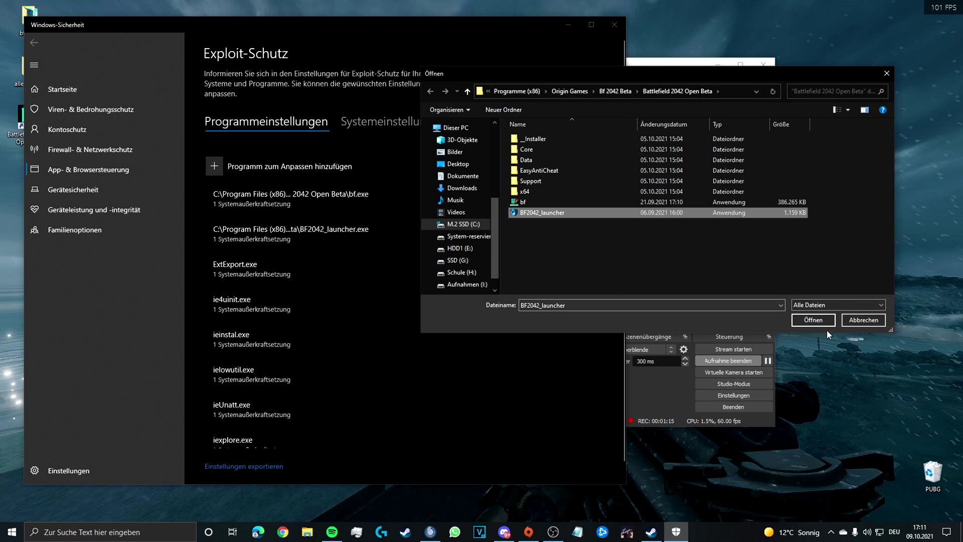
{"action": "left_click", "coordinate": [813, 320]}
{"action": "scroll", "coordinate": [412, 274], "scroll_direction": "down", "scroll_amount": 5}
{"action": "scroll", "coordinate": [362, 255], "scroll_direction": "down", "scroll_amount": 3}
{"action": "left_click", "coordinate": [207, 224]}
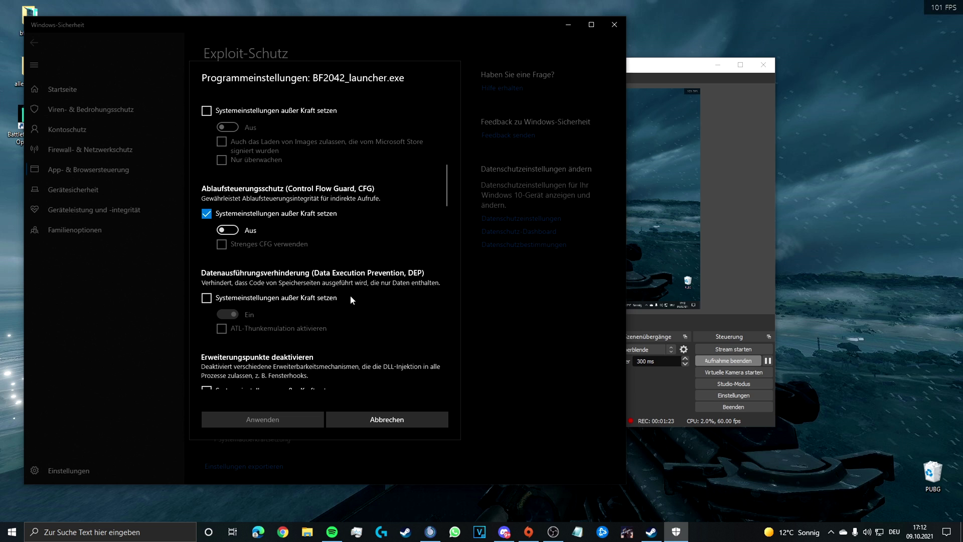
{"action": "left_click", "coordinate": [363, 417]}
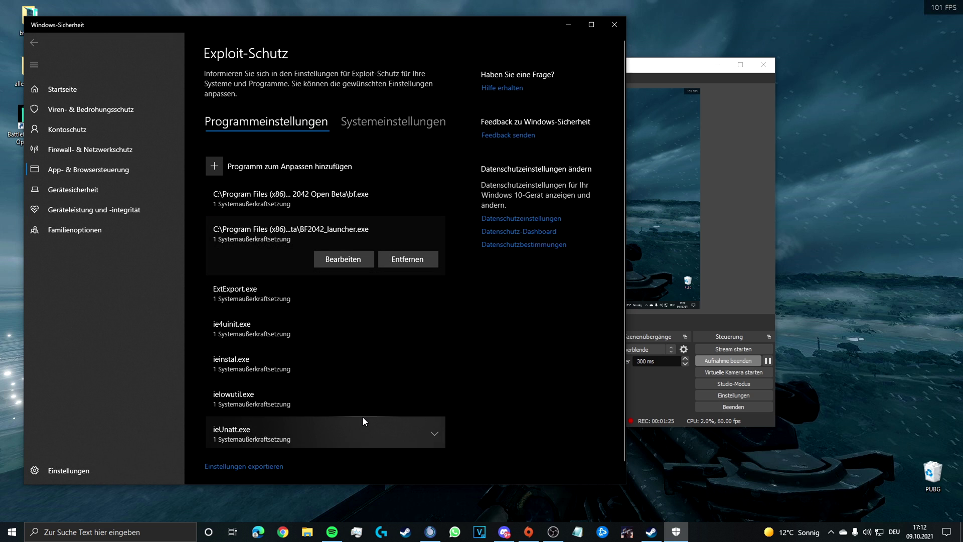